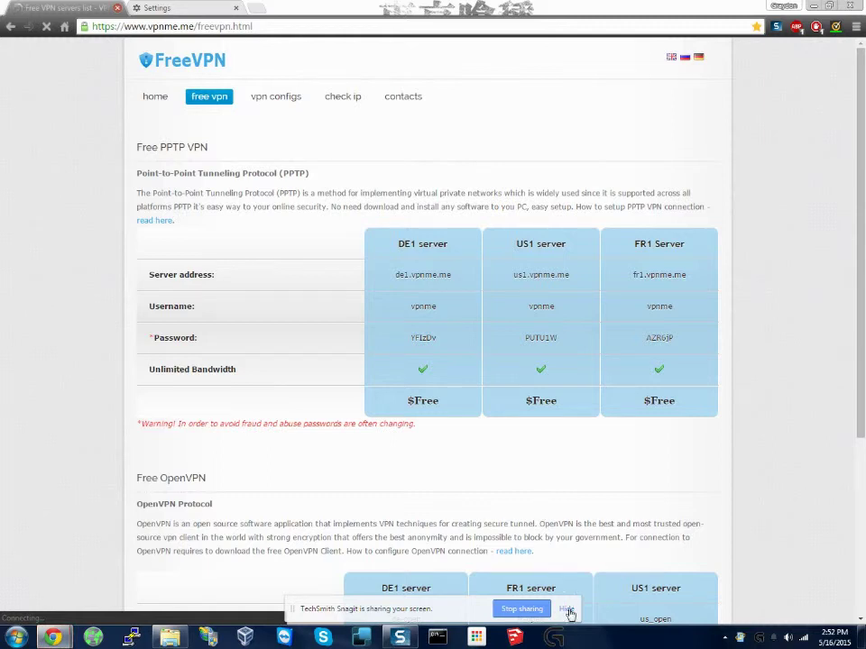
On the vpnme.me page, read the zero-tolerance warning and the DE1 server address de1.vpnme.me.
{"action": "left_click", "coordinate": [566, 610]}
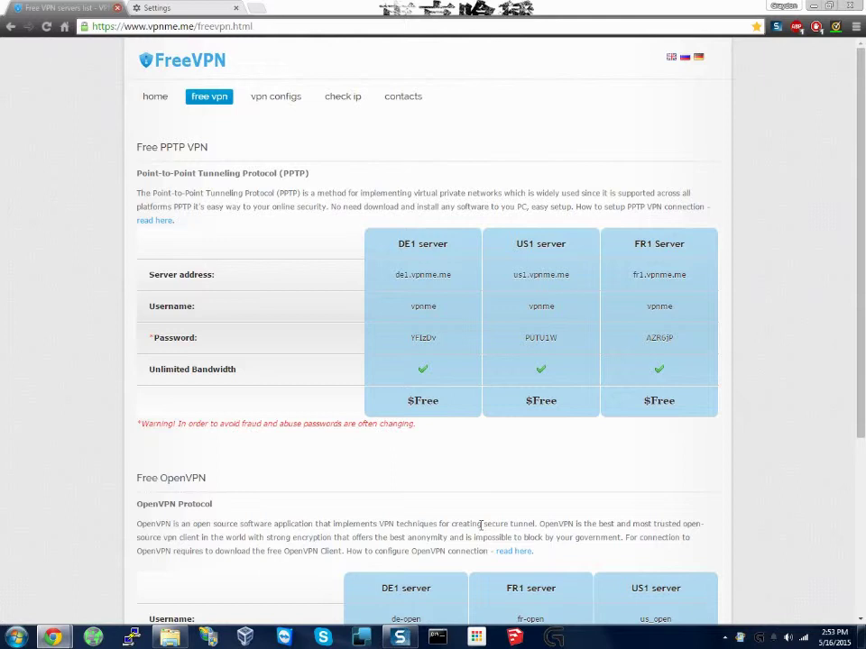
{"action": "scroll", "coordinate": [481, 525], "scroll_direction": "down", "scroll_amount": 3}
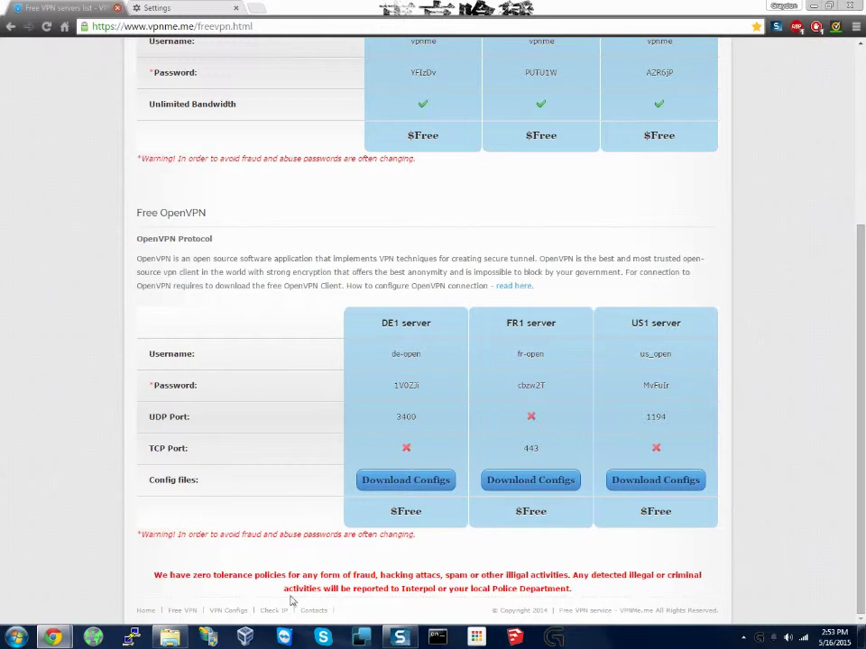
{"action": "left_click_drag", "start_coordinate": [153, 578], "coordinate": [714, 575]}
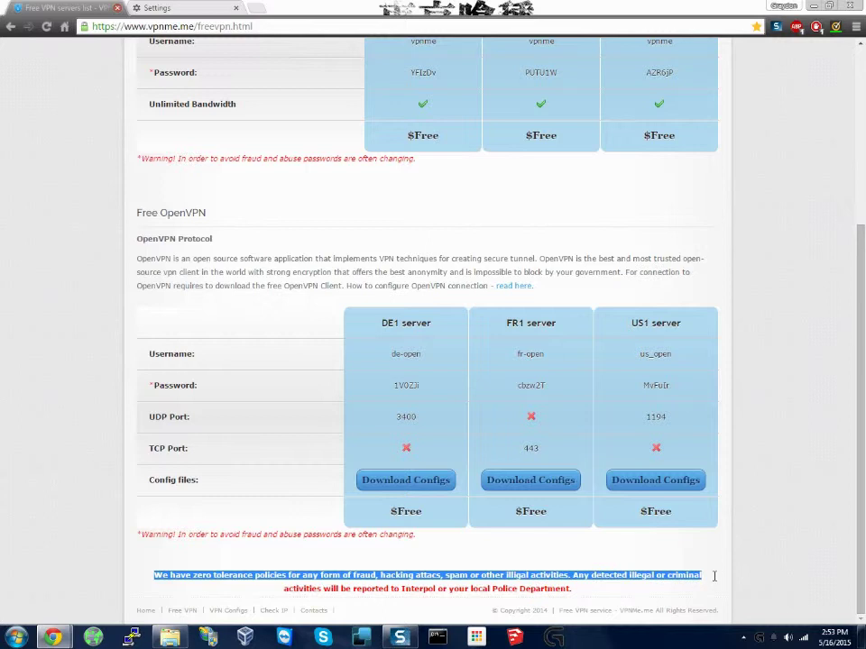
{"action": "left_click_drag", "start_coordinate": [714, 575], "coordinate": [715, 589]}
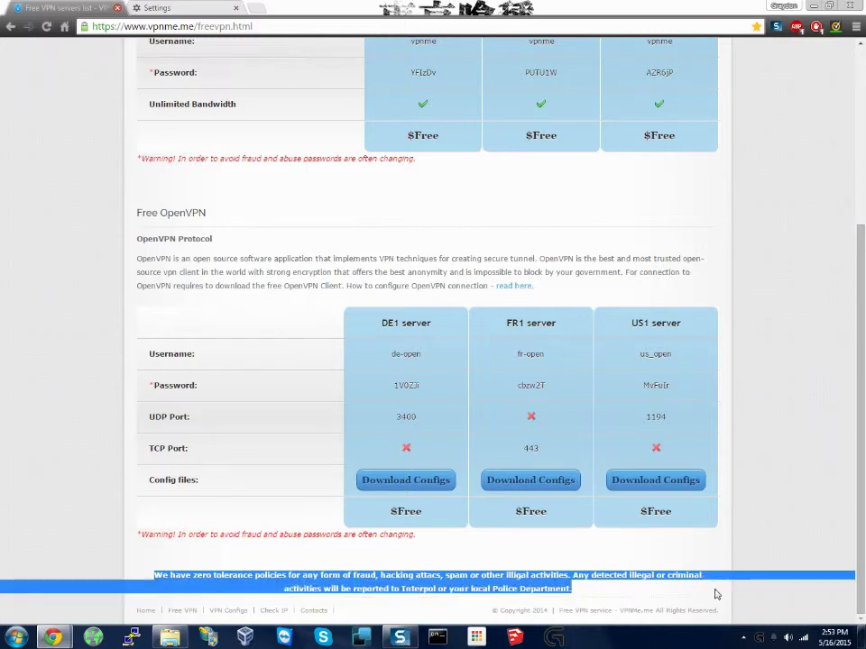
{"action": "left_click", "coordinate": [597, 597]}
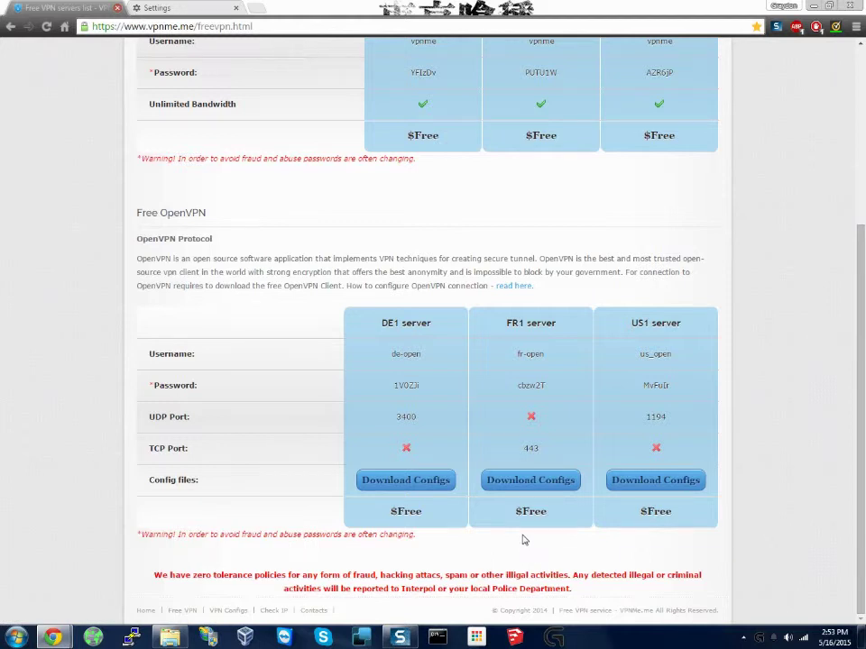
{"action": "scroll", "coordinate": [383, 160], "scroll_direction": "up", "scroll_amount": 2}
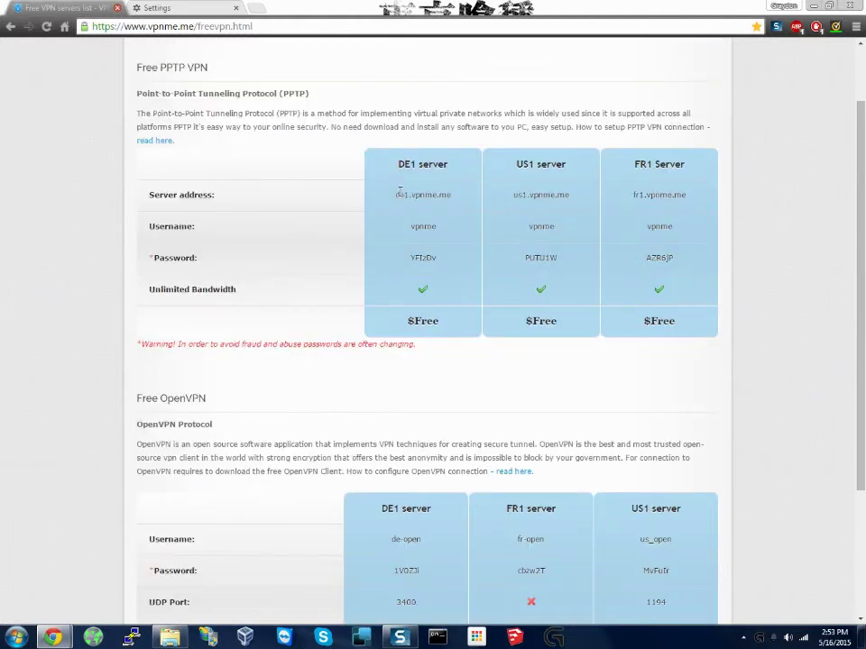
{"action": "left_click_drag", "start_coordinate": [396, 195], "coordinate": [465, 198]}
{"action": "left_click", "coordinate": [464, 198]}
From Chrome settings, open the internet connection properties and select VPN Connection.
{"action": "left_click", "coordinate": [135, 11]}
{"action": "left_click", "coordinate": [162, 365]}
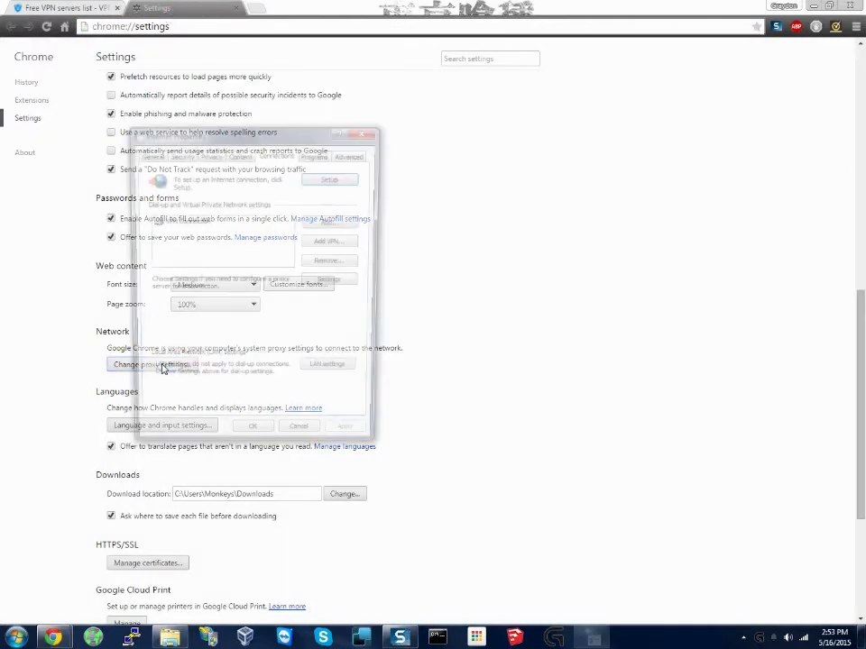
{"action": "left_click", "coordinate": [222, 224]}
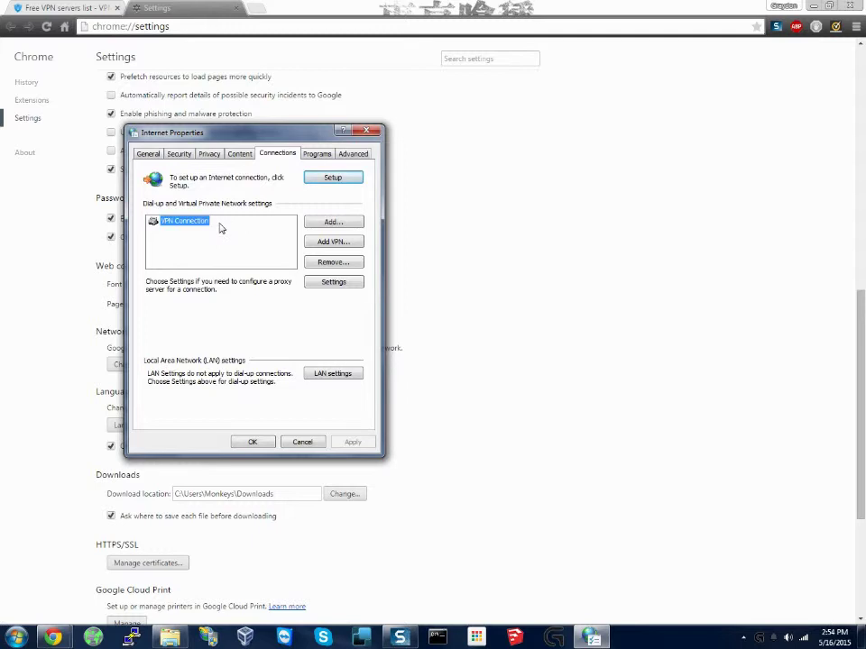
Start the Add VPN wizard, then cancel it to return to the connections list.
{"action": "left_click", "coordinate": [318, 244]}
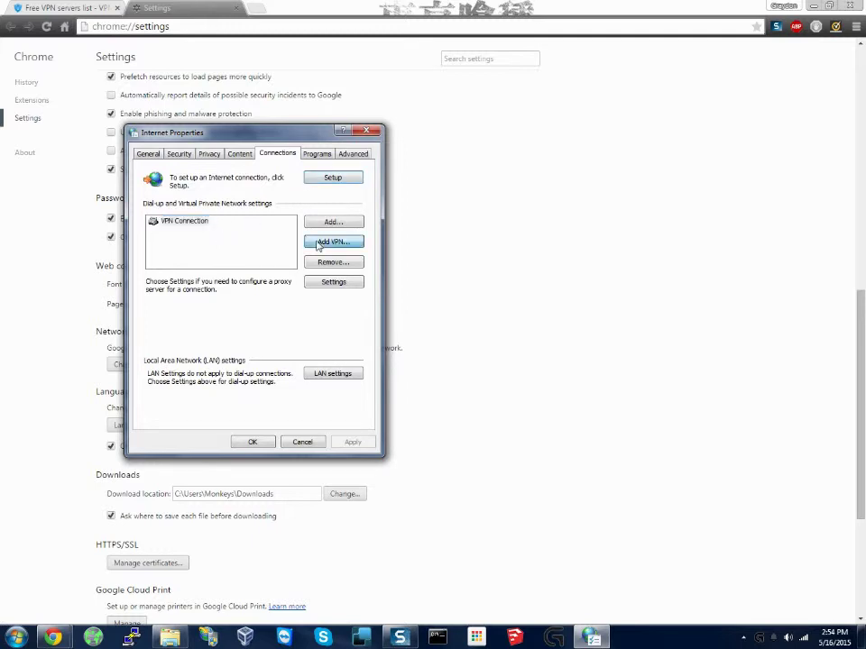
{"action": "left_click", "coordinate": [79, 13]}
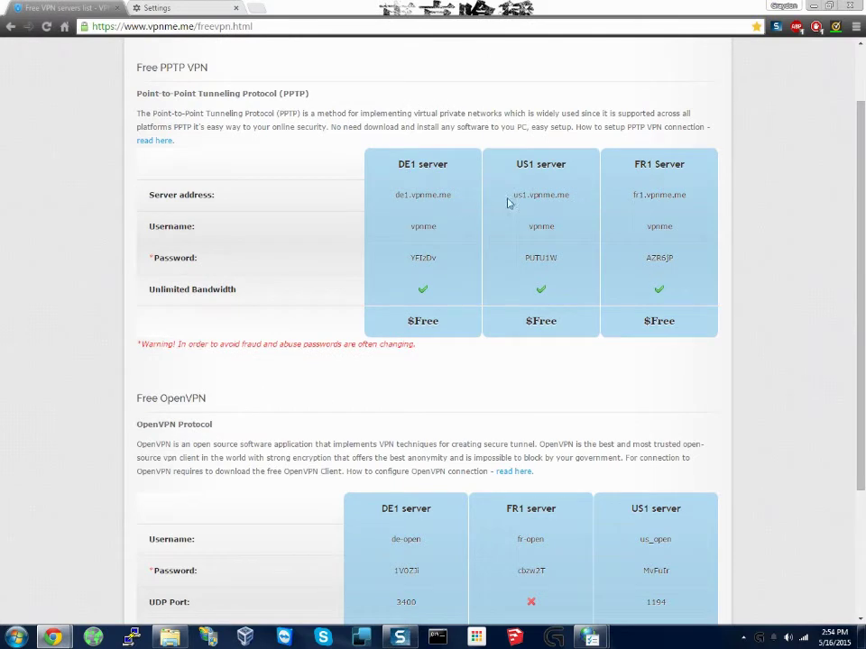
{"action": "mouse_move", "coordinate": [598, 640]}
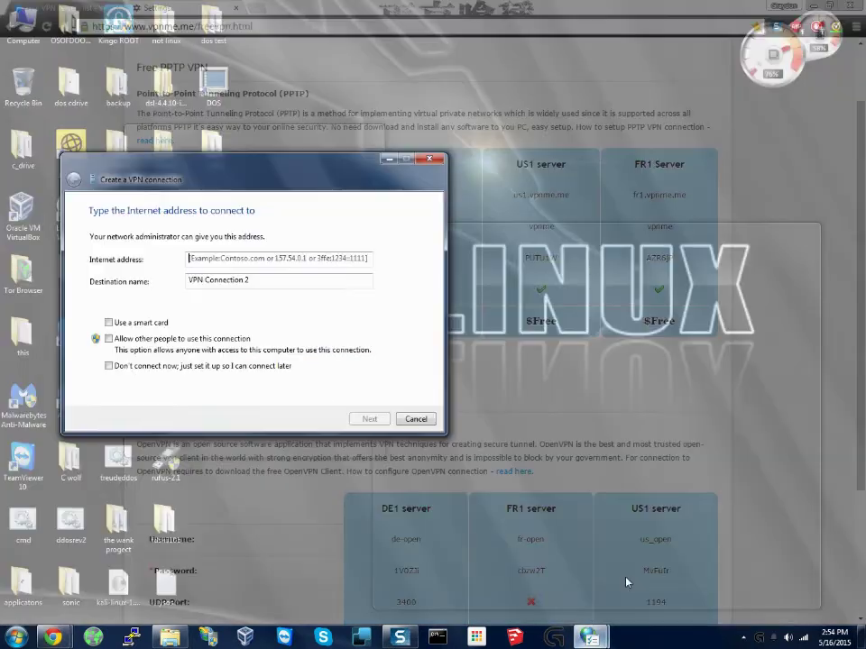
{"action": "left_click", "coordinate": [601, 575]}
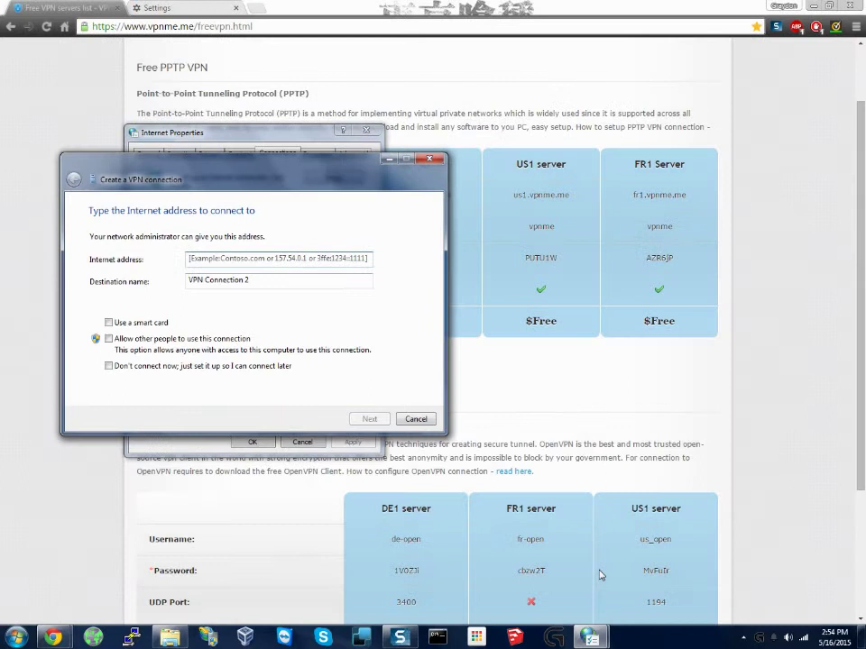
{"action": "left_click_drag", "start_coordinate": [160, 165], "coordinate": [345, 298]}
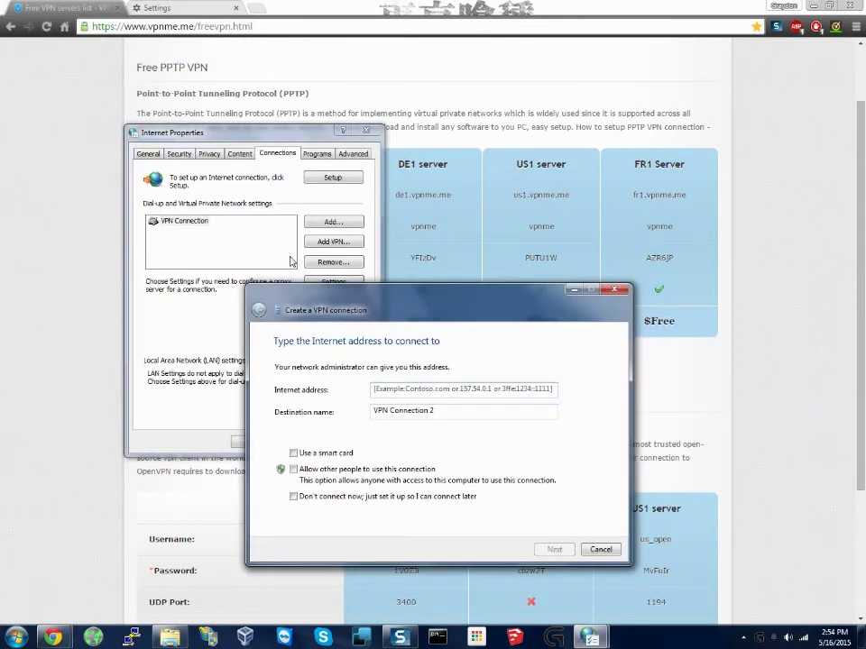
{"action": "left_click", "coordinate": [593, 552]}
Check VPN Connection's settings and close them without changes.
{"action": "left_click", "coordinate": [187, 222]}
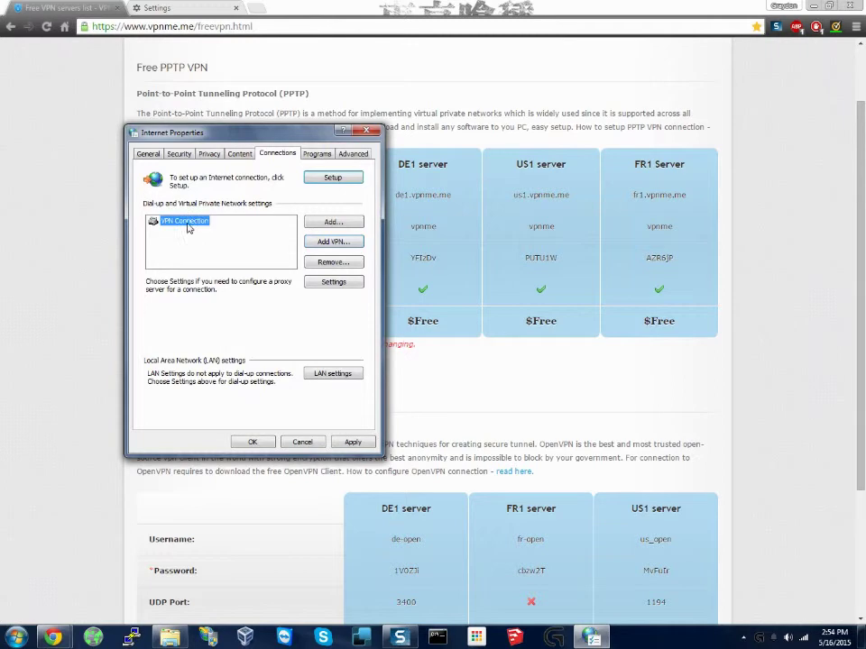
{"action": "left_click", "coordinate": [333, 282]}
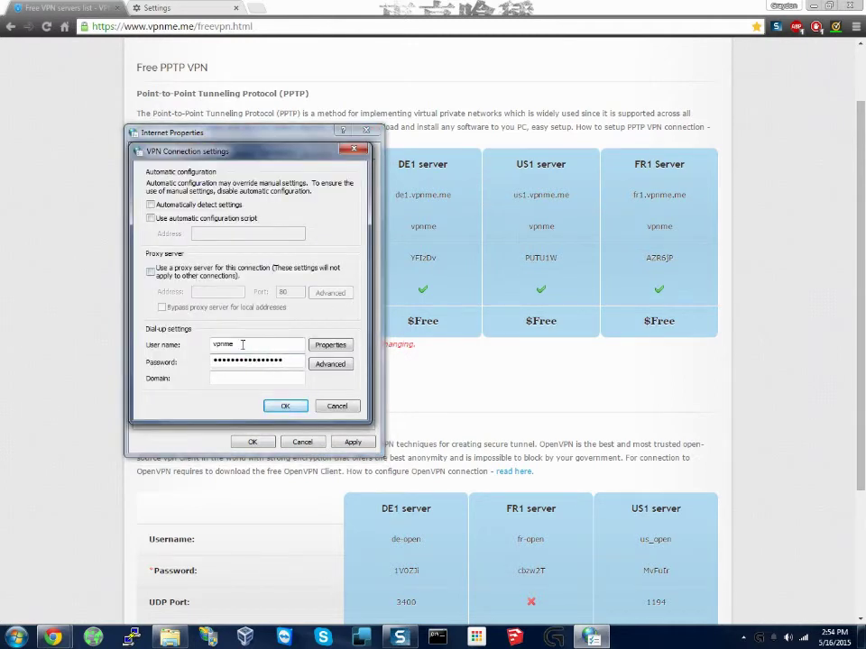
{"action": "left_click", "coordinate": [335, 406]}
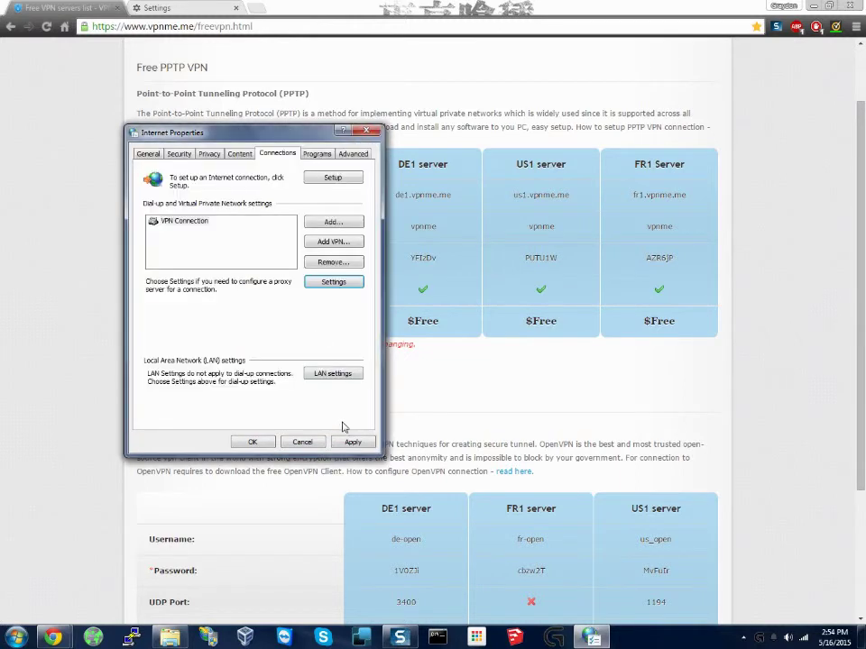
Start a new VPN connection and copy the US1 server address us1.vpnme.me.
{"action": "left_click", "coordinate": [321, 242]}
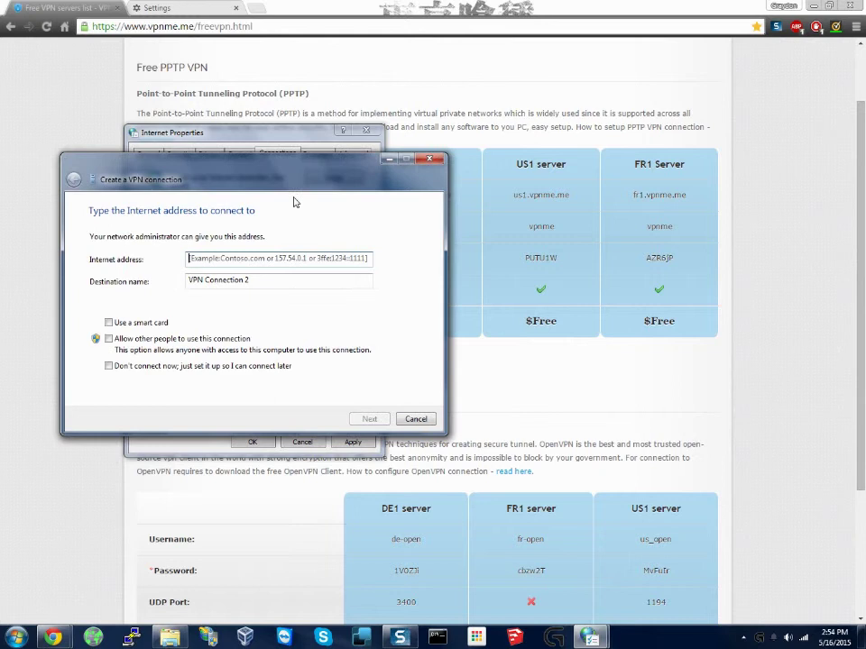
{"action": "left_click", "coordinate": [574, 205]}
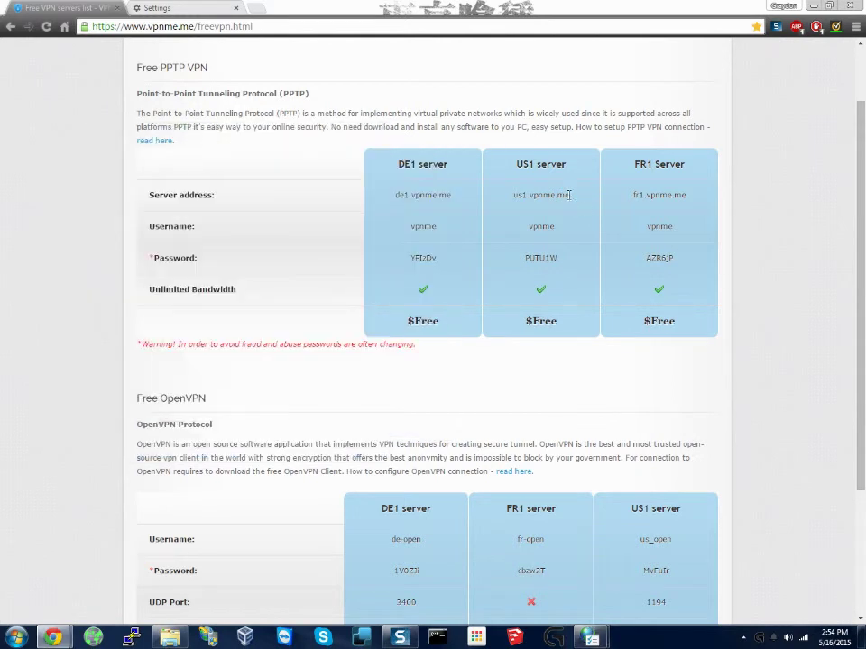
{"action": "left_click_drag", "start_coordinate": [571, 195], "coordinate": [513, 194]}
{"action": "right_click", "coordinate": [523, 200]}
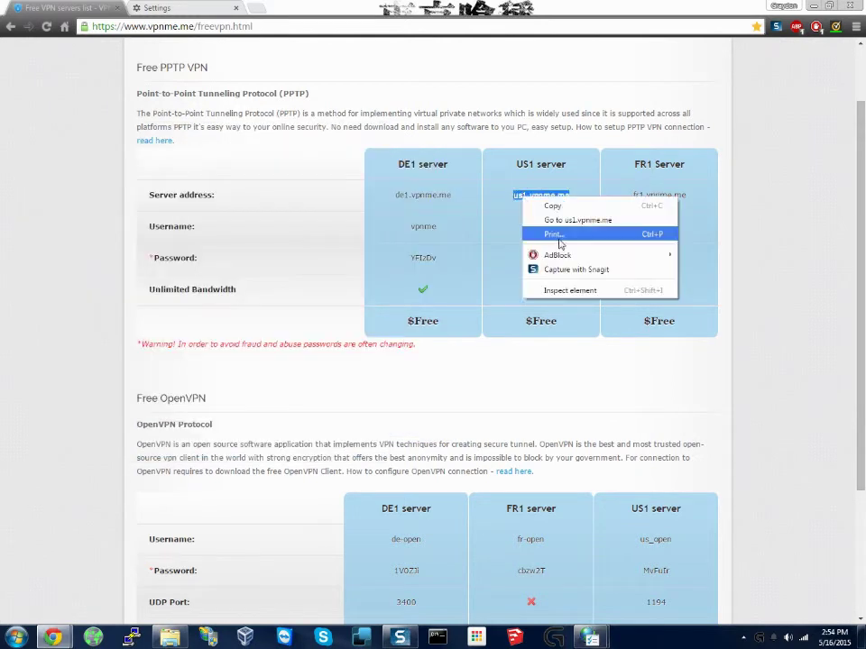
{"action": "left_click", "coordinate": [552, 206]}
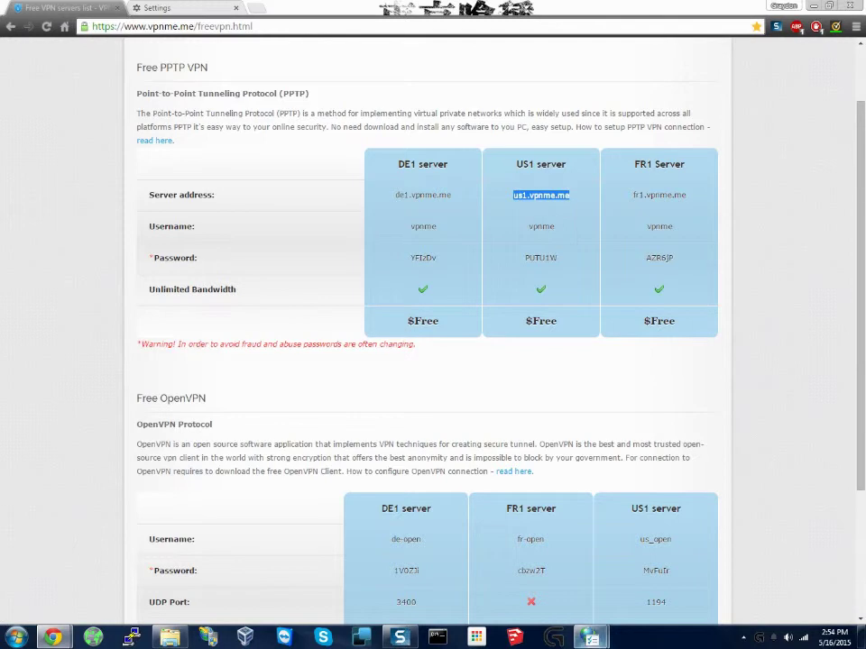
Paste us1.vpnme.me into the wizard's Internet address box.
{"action": "mouse_move", "coordinate": [591, 637]}
{"action": "left_click", "coordinate": [672, 568]}
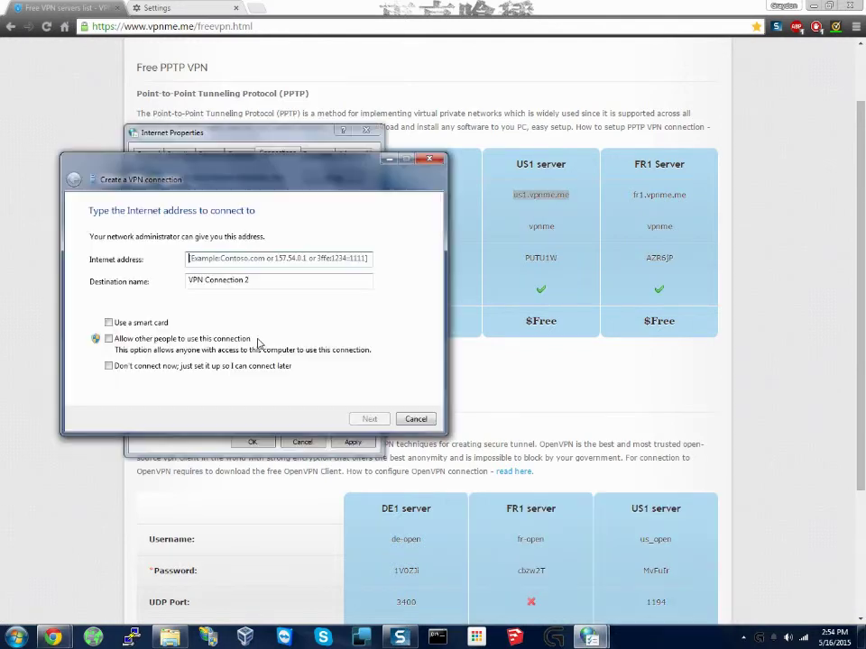
{"action": "right_click", "coordinate": [208, 258]}
{"action": "left_click", "coordinate": [253, 310]}
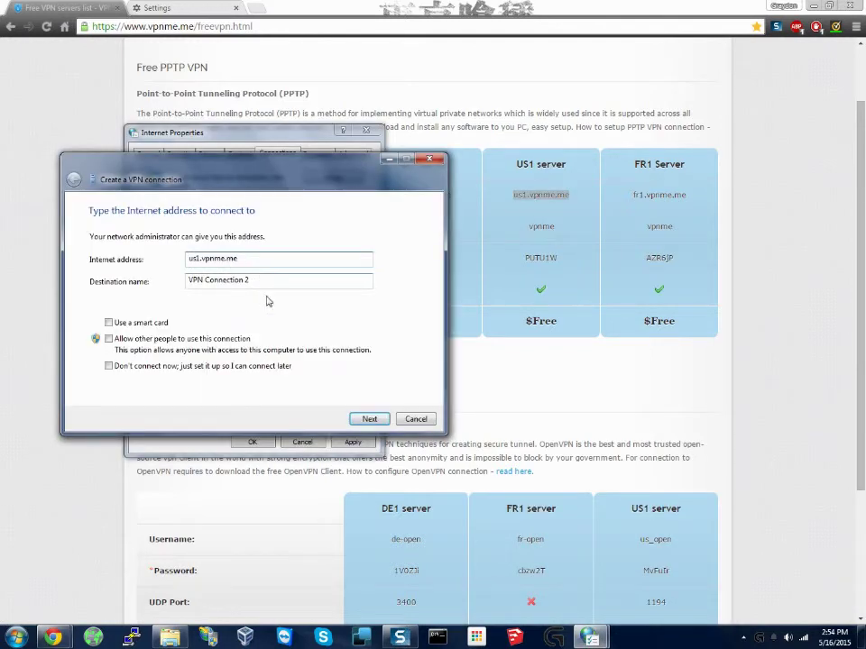
Enter the VPN user name and the account password.
{"action": "left_click", "coordinate": [366, 418]}
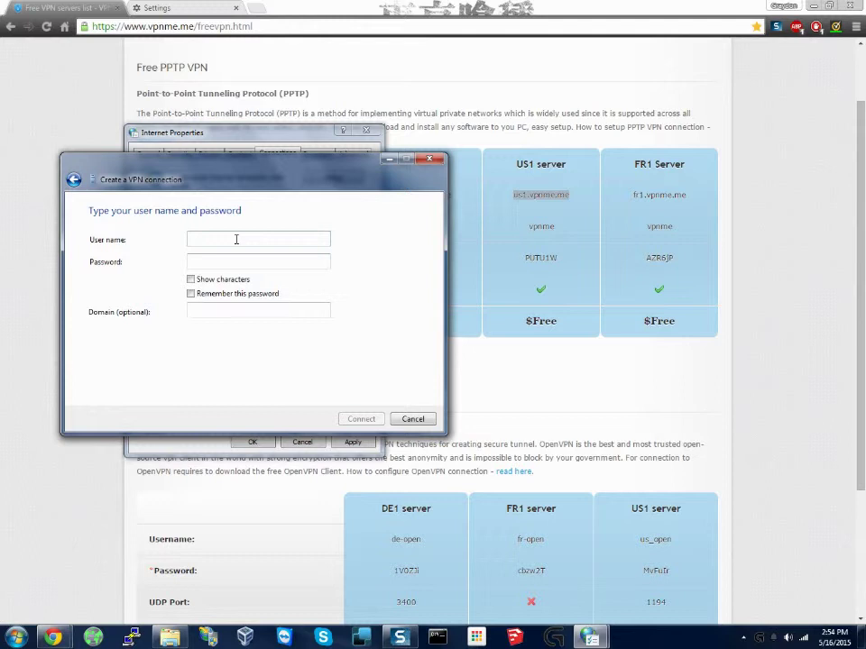
{"action": "type", "text": "vpnm"}
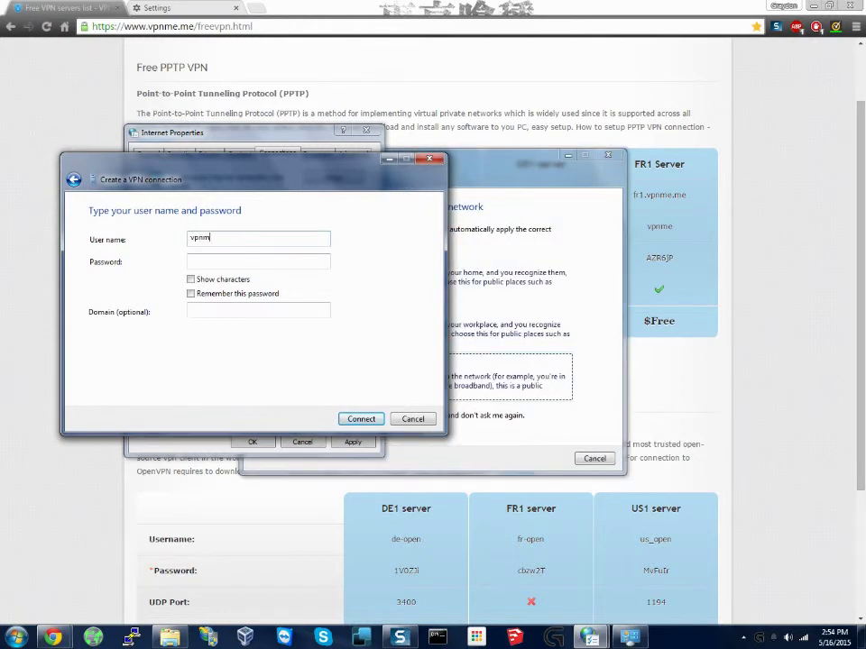
{"action": "type", "text": "e"}
{"action": "left_click", "coordinate": [257, 267]}
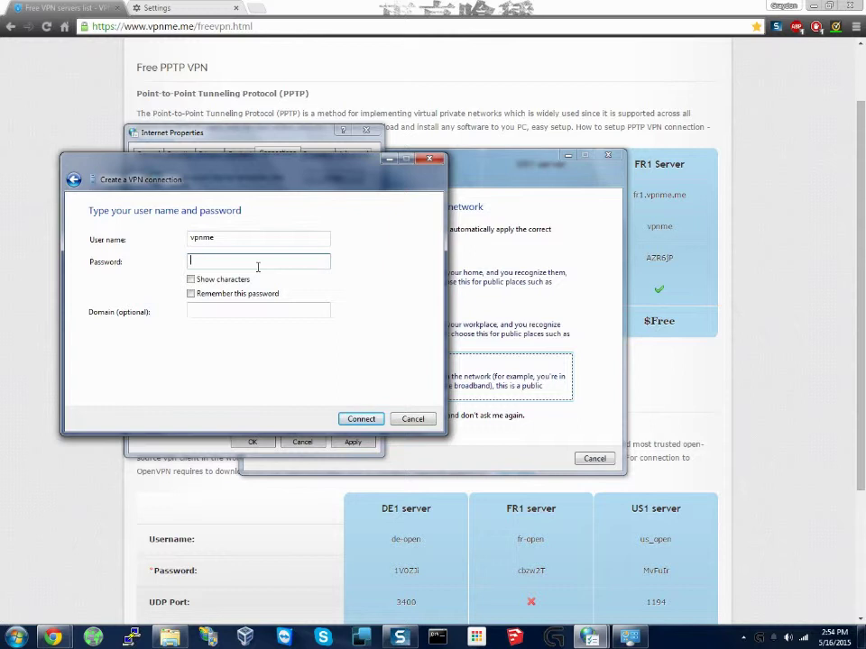
Set the new network's location to Home network and close the confirmation.
{"action": "left_click_drag", "start_coordinate": [367, 167], "coordinate": [424, 381]}
{"action": "left_click", "coordinate": [464, 177]}
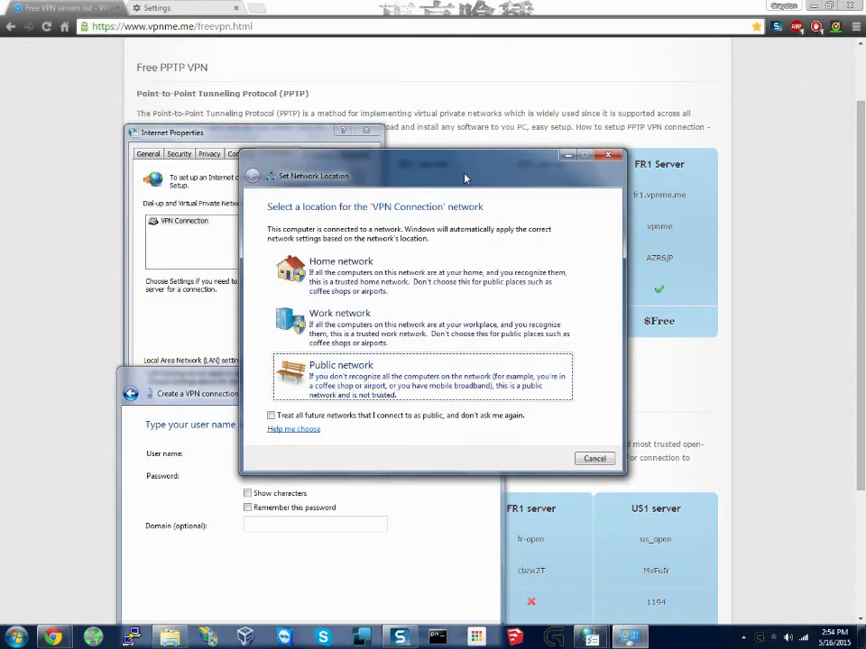
{"action": "left_click", "coordinate": [367, 283]}
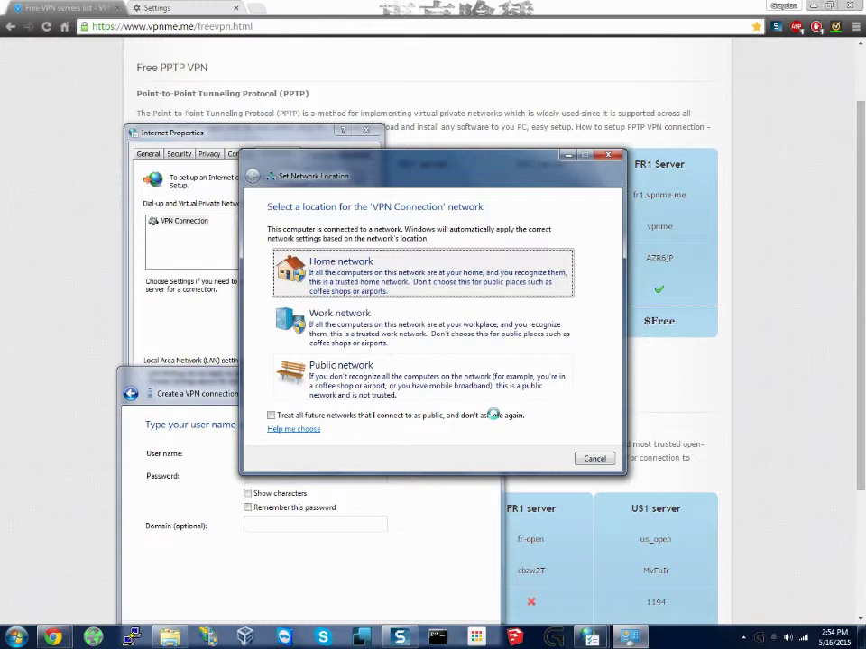
{"action": "left_click", "coordinate": [593, 458]}
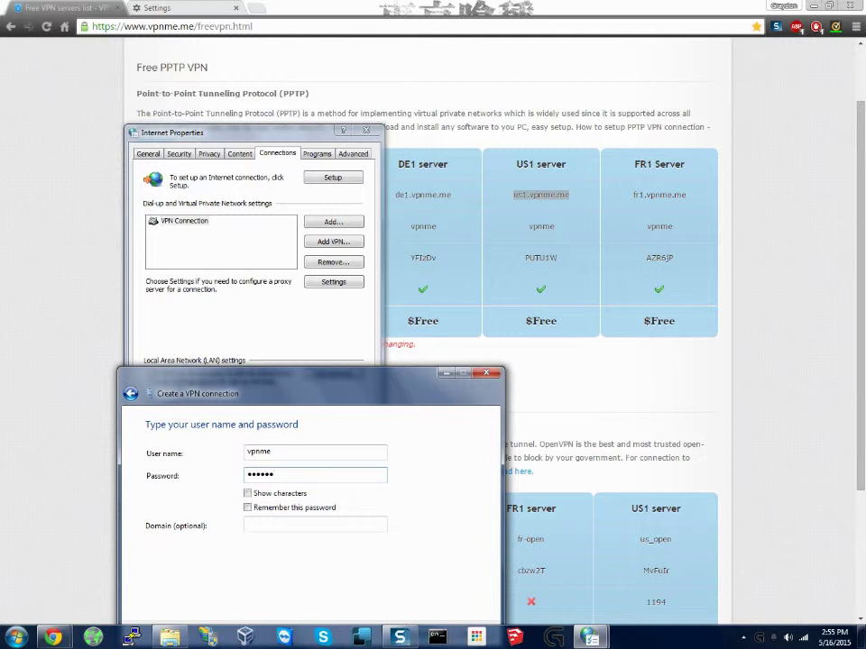
Create VPN Connection 2, skip waiting for it to connect, and close the finished wizard.
{"action": "left_click", "coordinate": [260, 523]}
{"action": "key", "text": "Return"}
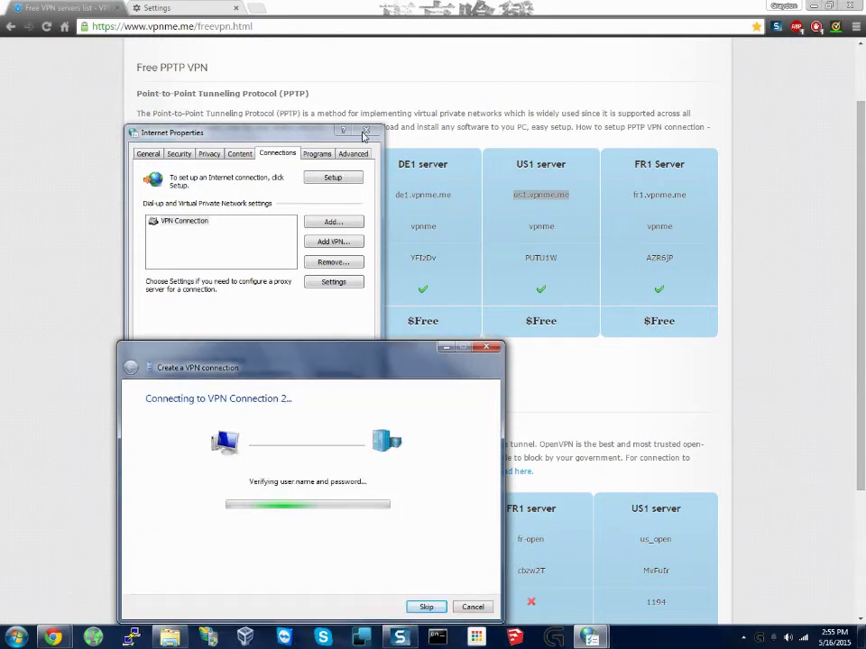
{"action": "left_click_drag", "start_coordinate": [323, 365], "coordinate": [322, 218]}
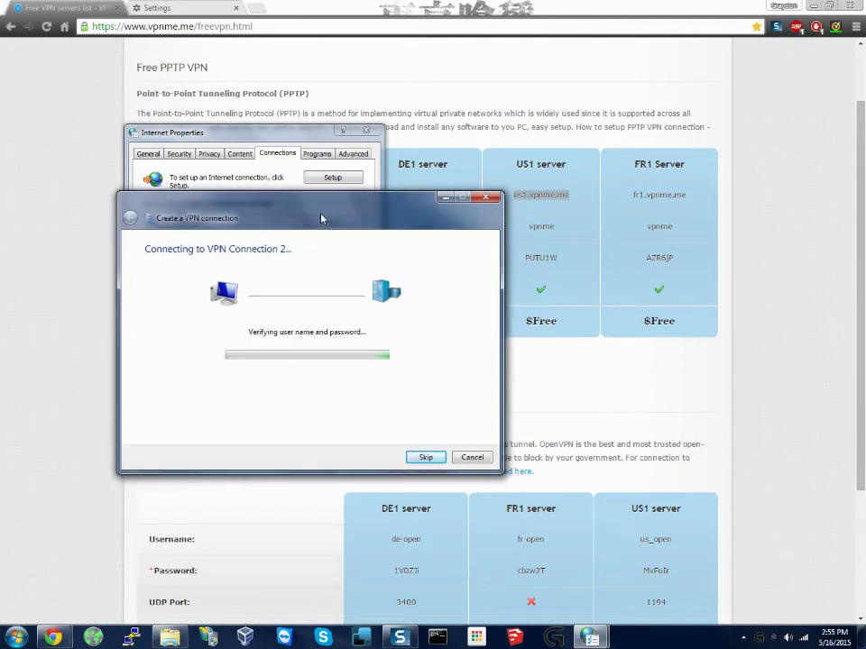
{"action": "left_click_drag", "start_coordinate": [322, 218], "coordinate": [270, 282]}
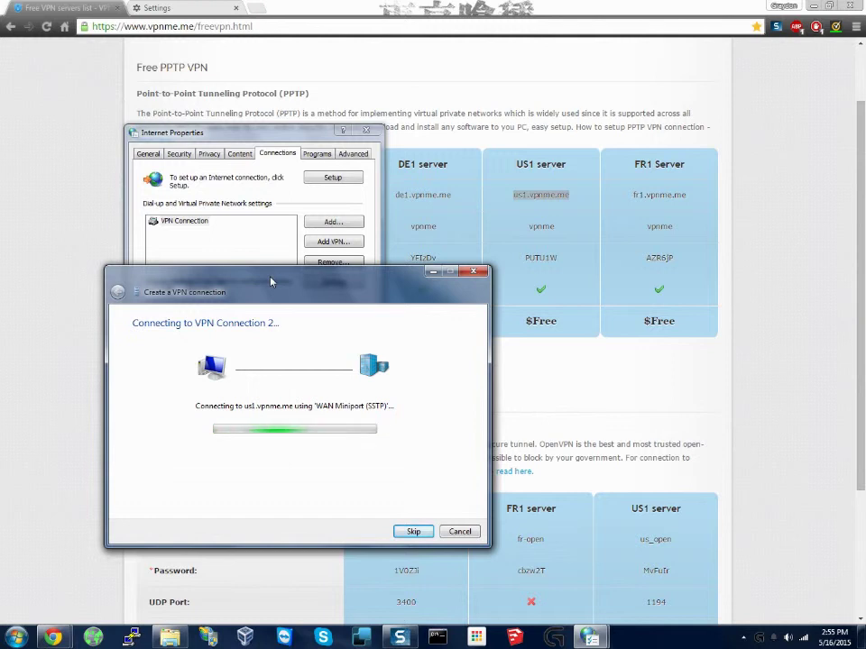
{"action": "left_click", "coordinate": [413, 532]}
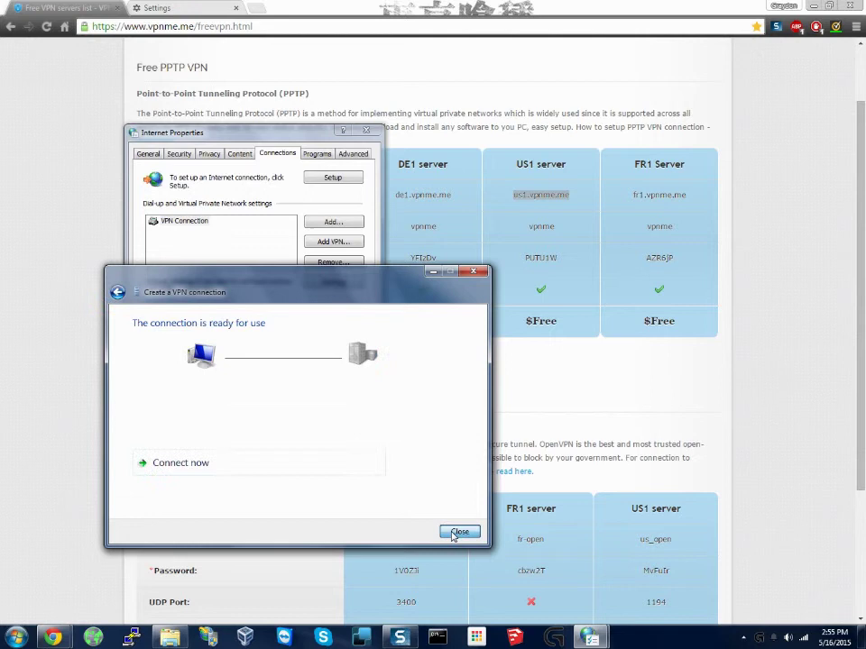
{"action": "left_click", "coordinate": [456, 533]}
Remove VPN Connection 2, then run Setup to confirm the PC is already online.
{"action": "left_click", "coordinate": [221, 231]}
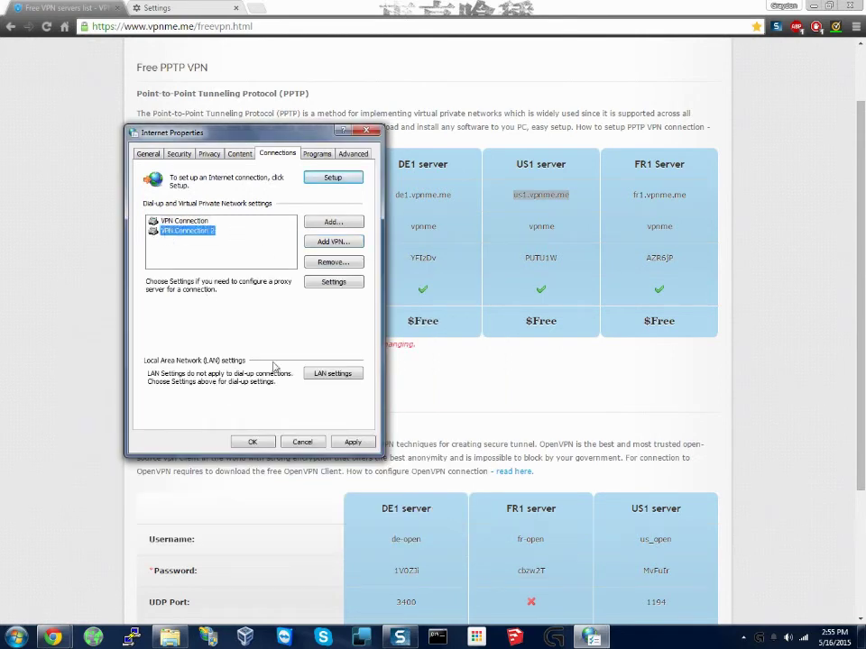
{"action": "left_click", "coordinate": [331, 266]}
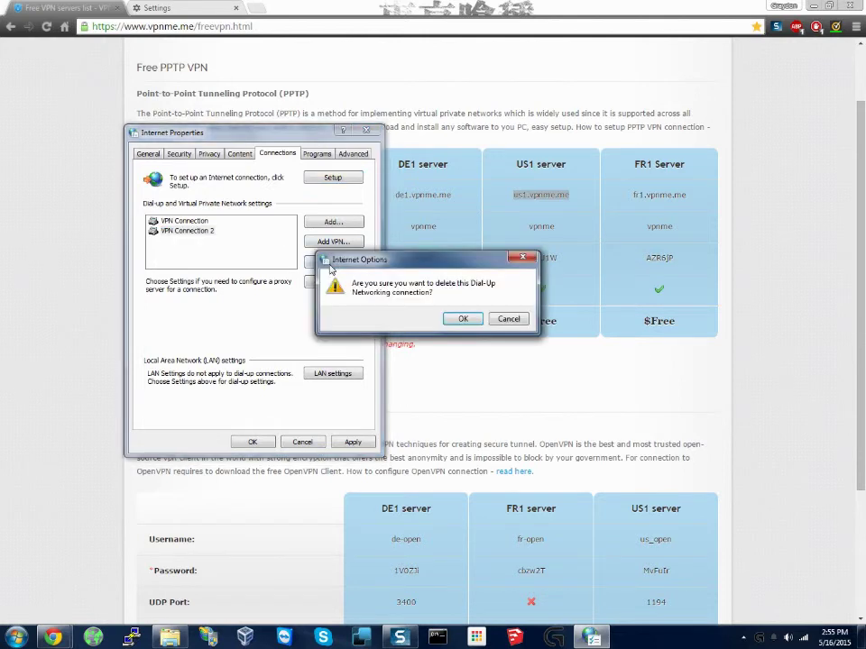
{"action": "left_click", "coordinate": [462, 320]}
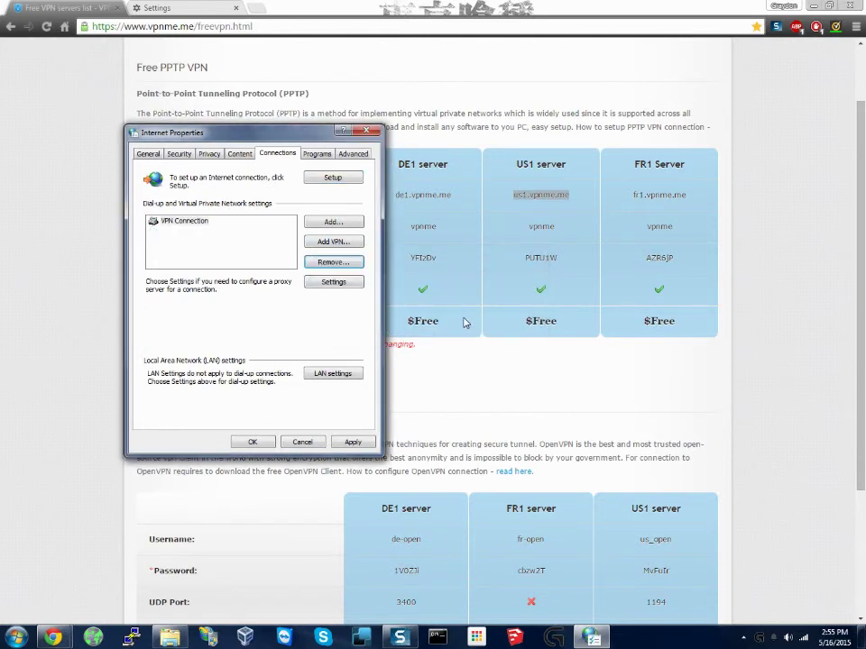
{"action": "left_click", "coordinate": [326, 182]}
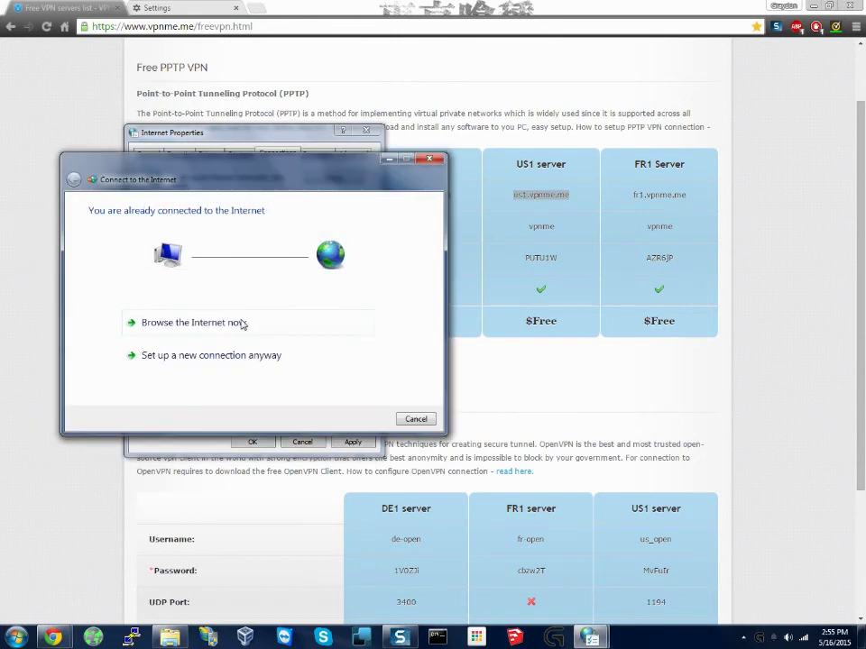
Close connection setup and highlight the public IP 92.222.252.207 in Google's 'whats my ip' results.
{"action": "left_click", "coordinate": [416, 420]}
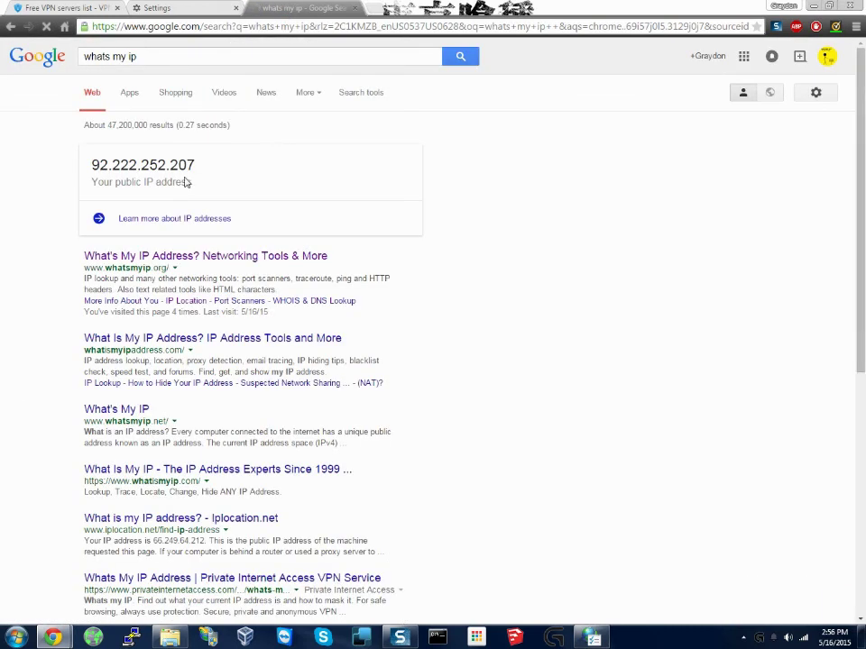
{"action": "left_click_drag", "start_coordinate": [194, 165], "coordinate": [169, 165]}
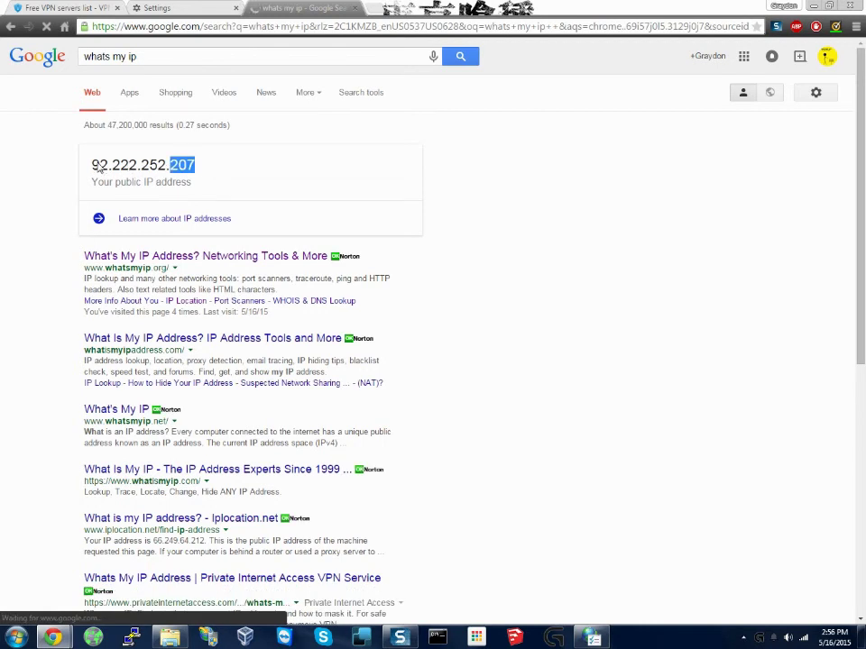
{"action": "left_click_drag", "start_coordinate": [100, 169], "coordinate": [87, 165]}
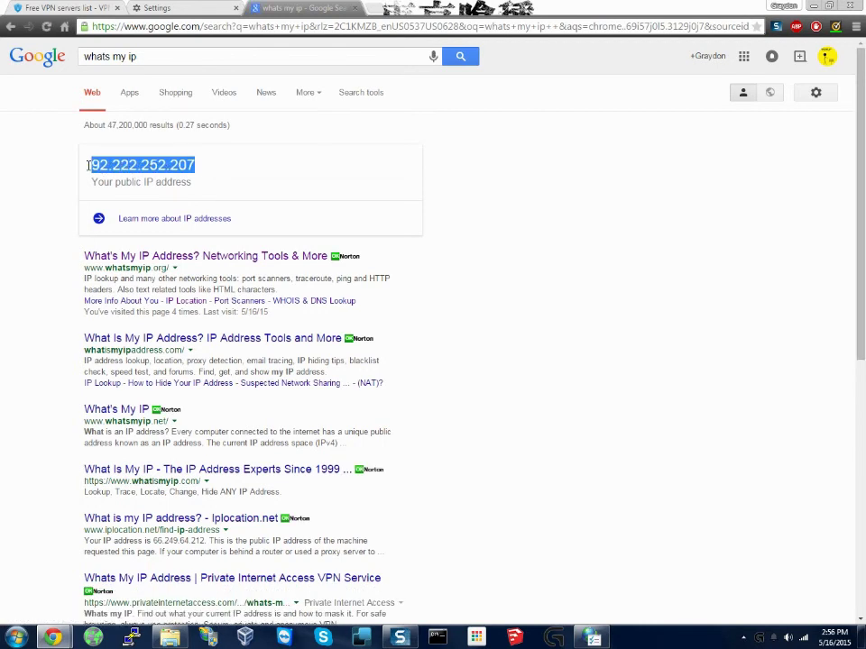
{"action": "left_click", "coordinate": [215, 175]}
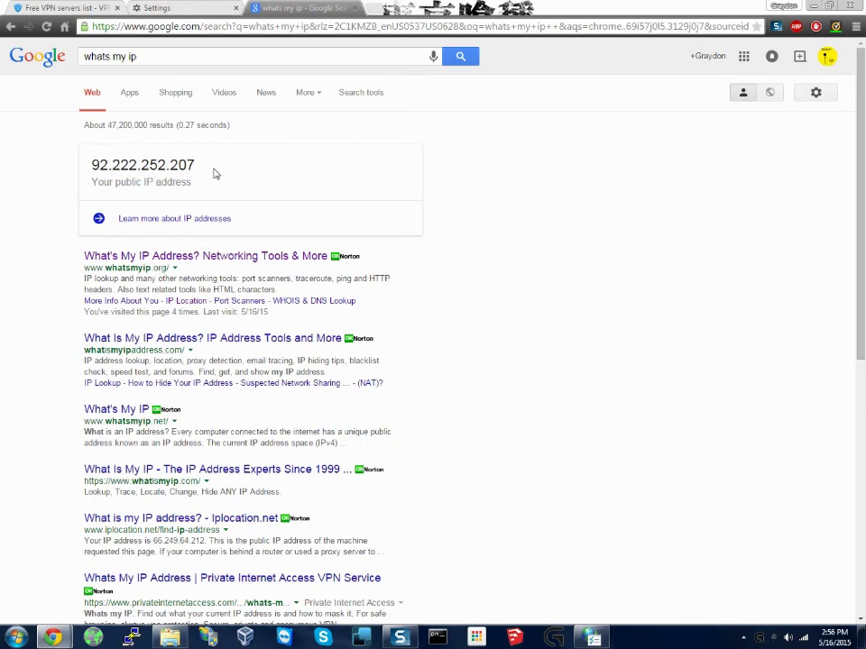